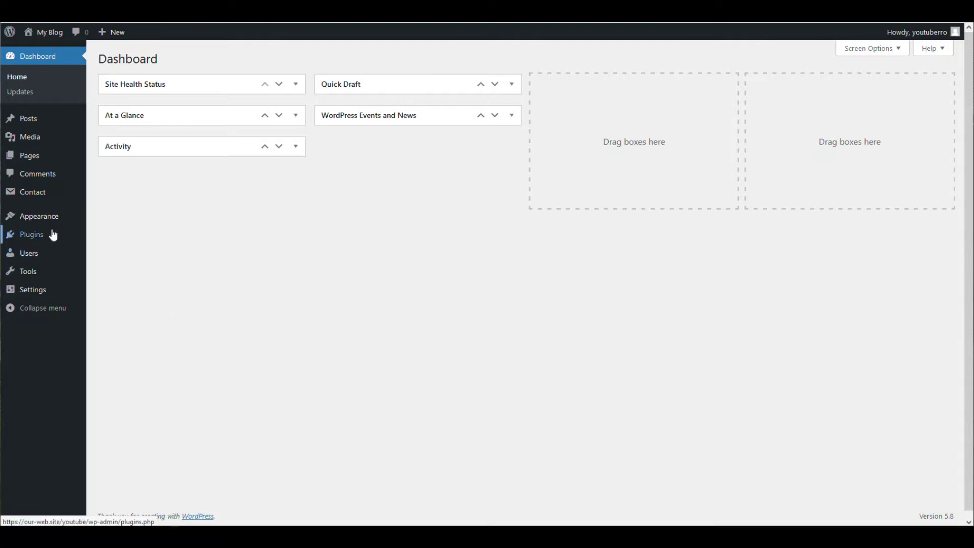
# Step: Review the installed plugins and search the plugin directory for "Ultimate Addons for Contact Form 7"
pyautogui.moveTo(52, 234)
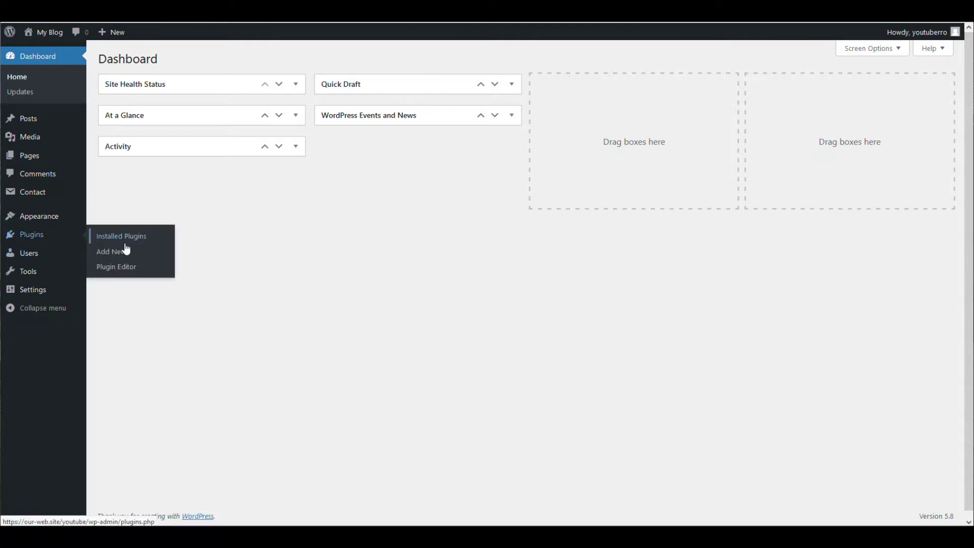
pyautogui.click(52, 236)
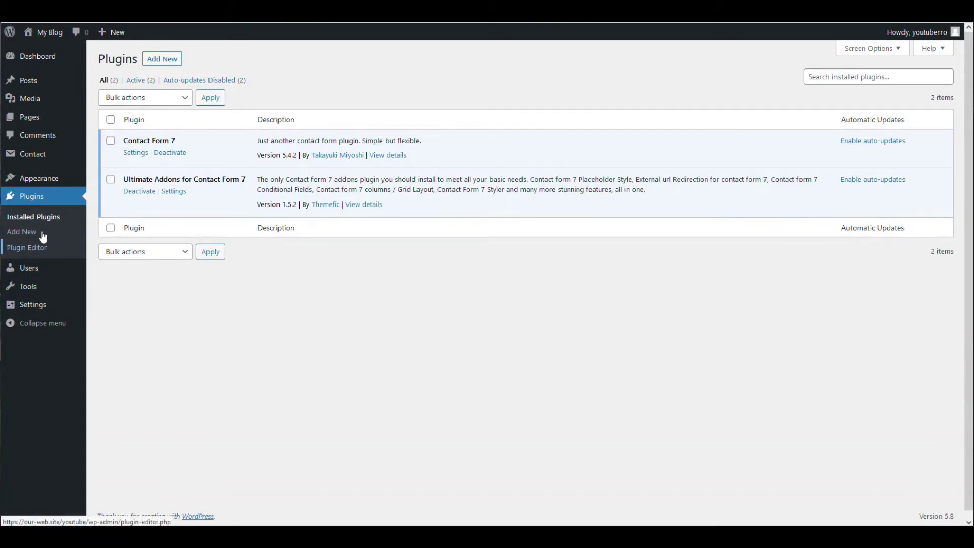
pyautogui.moveTo(124, 179); pyautogui.dragTo(252, 180)
pyautogui.hotkey('ctrl', 'c')
pyautogui.click(73, 231)
pyautogui.click(886, 93)
pyautogui.hotkey('ctrl', 'v')
pyautogui.press('Return')
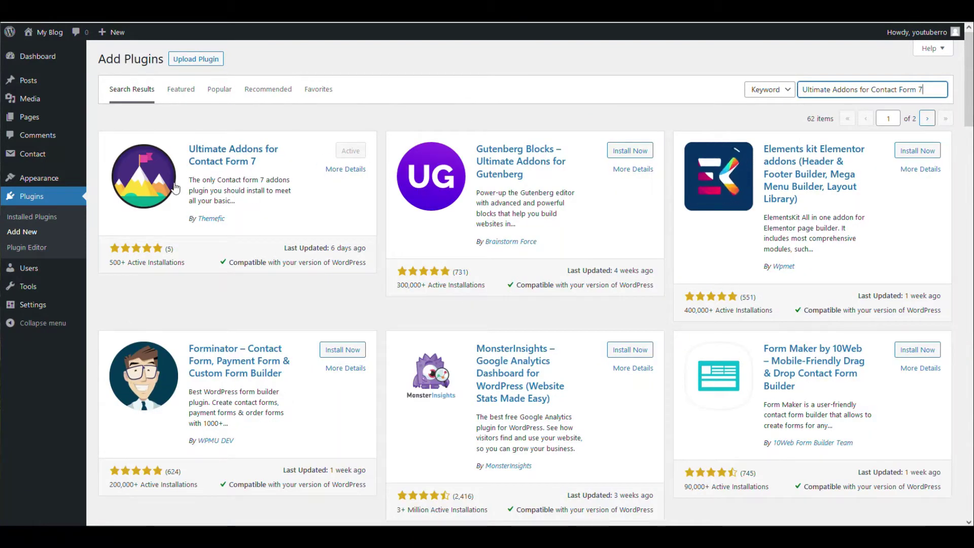
# Step: In the Ultimate Addons settings, disable Placeholder Styling and Form Styling, enable Star Rating, and save the changes
pyautogui.click(43, 158)
pyautogui.click(50, 224)
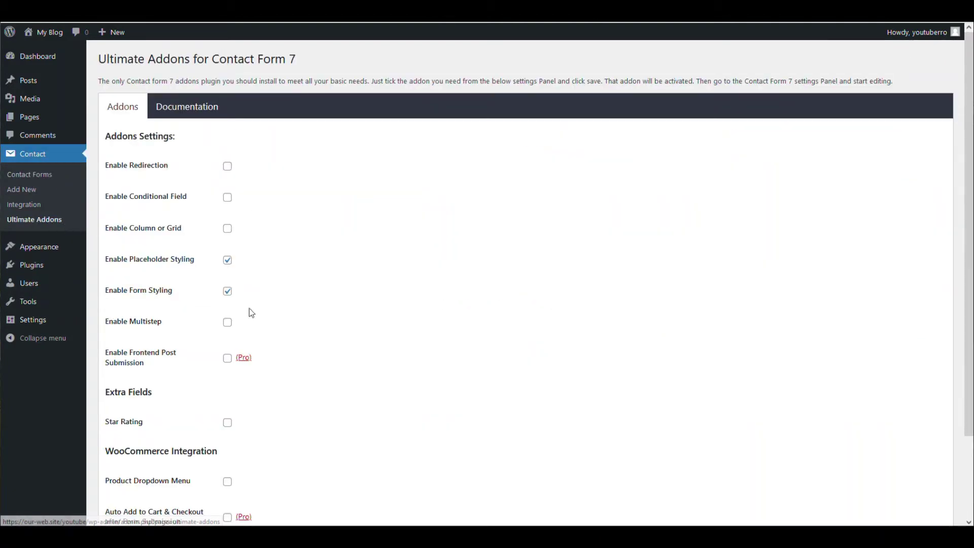
pyautogui.click(228, 296)
pyautogui.scroll(-2, 259, 346)
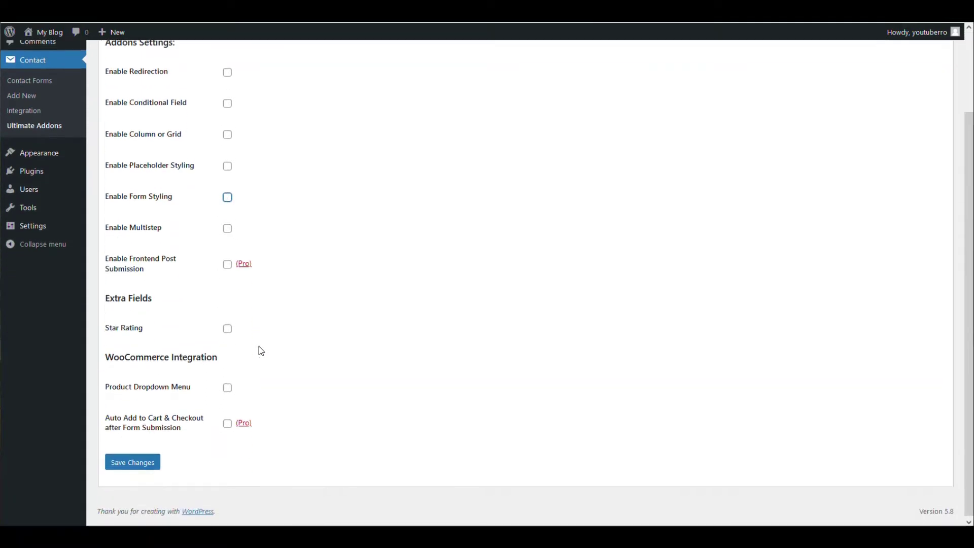
pyautogui.click(227, 327)
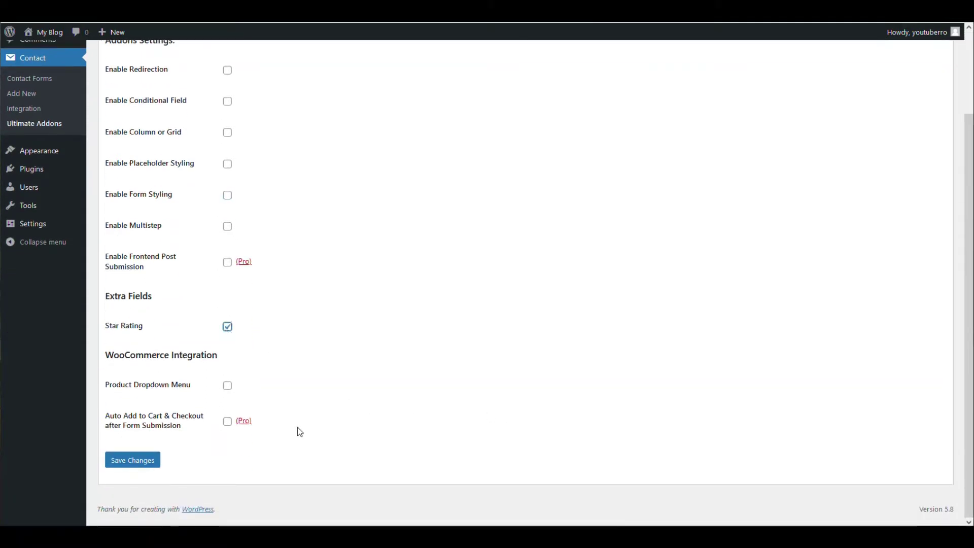
pyautogui.click(142, 466)
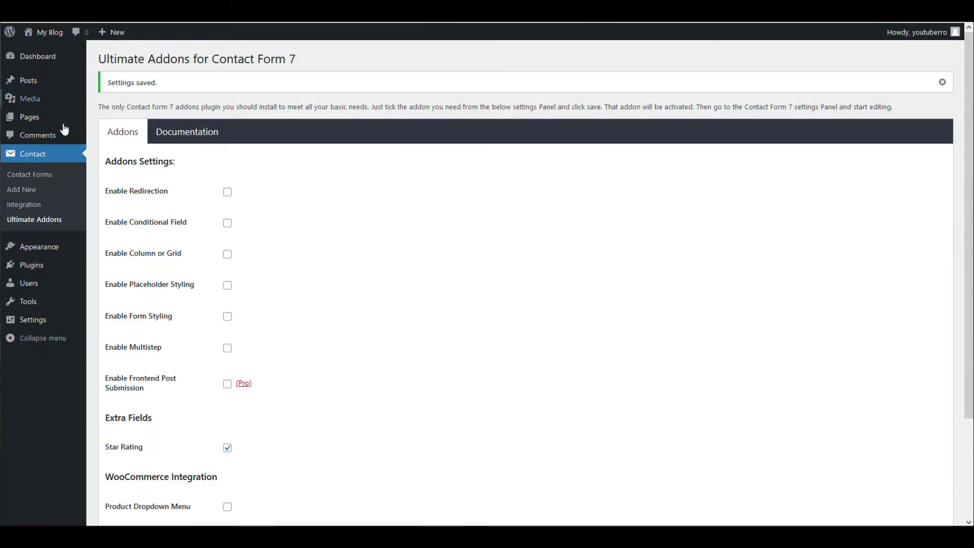
# Step: Create a new contact form titled "Product Review Form"
pyautogui.click(40, 178)
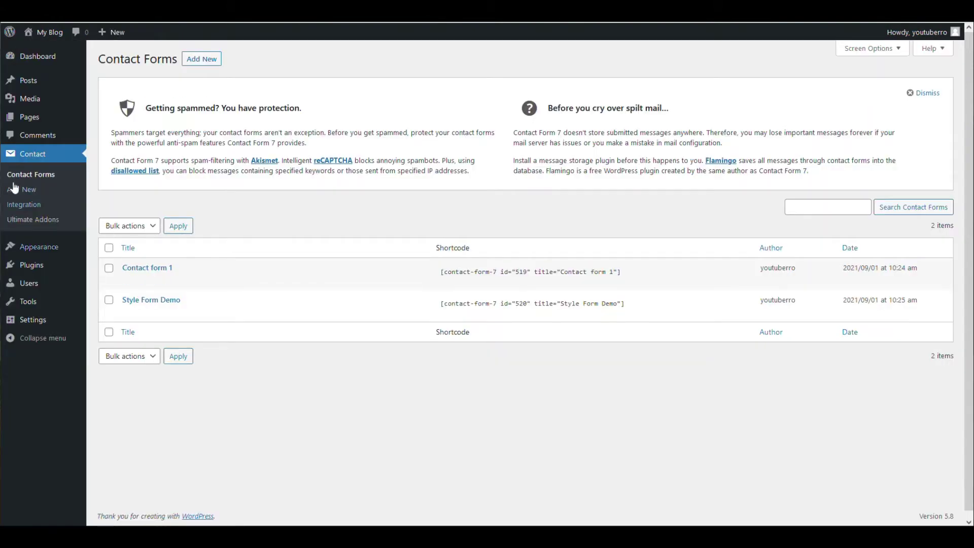
pyautogui.click(47, 190)
pyautogui.write('Produc')
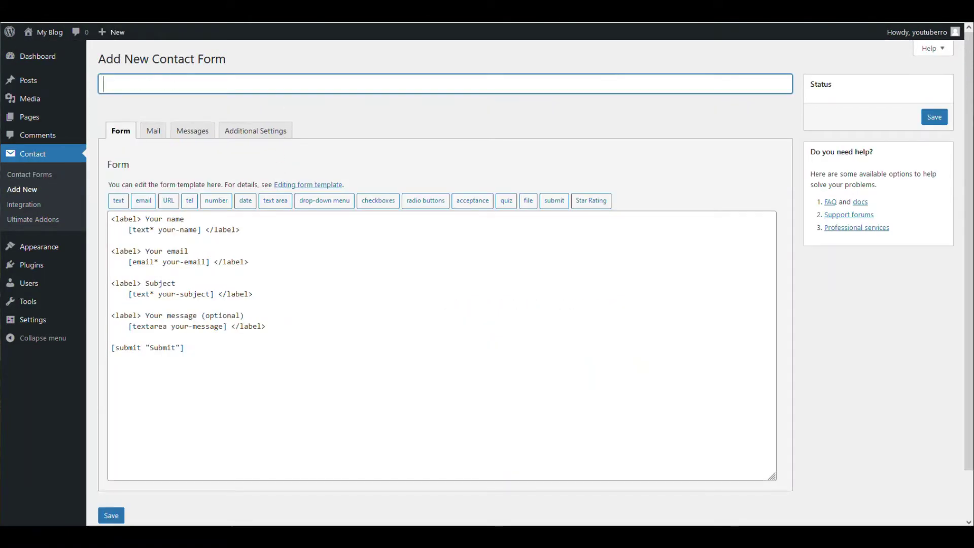
pyautogui.write('t Review Form')
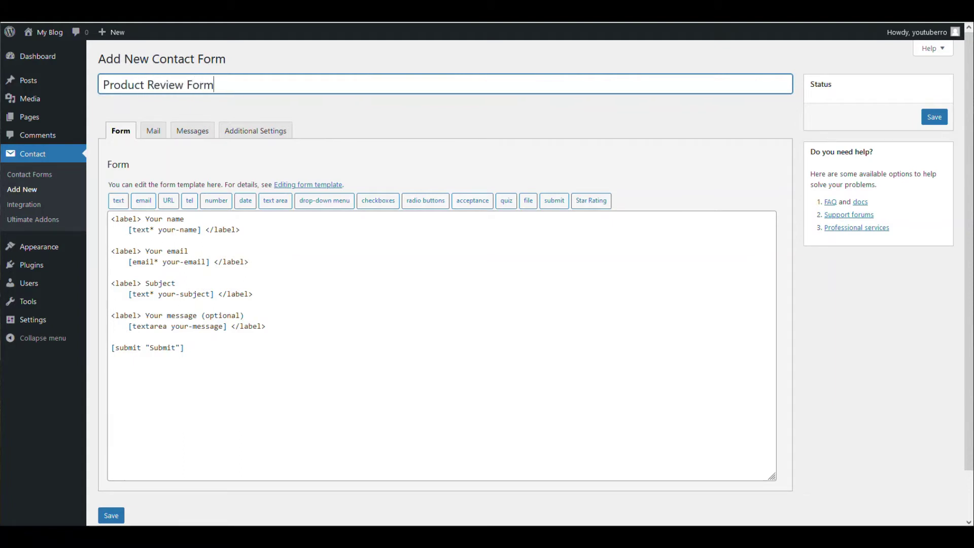
# Step: Change the message field's label to "Your Reviews" and make its textarea required by adding an asterisk to the tag
pyautogui.click(154, 218)
pyautogui.click(180, 262)
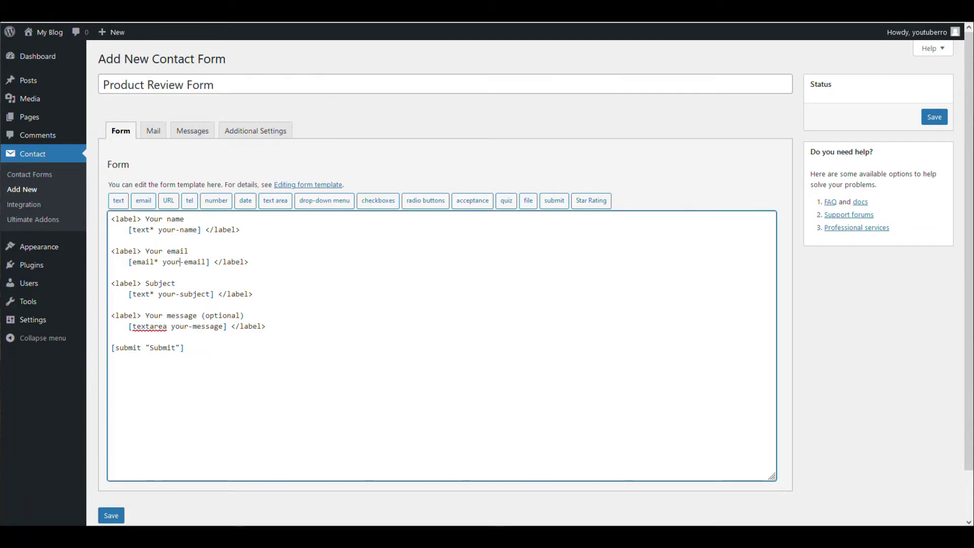
pyautogui.doubleClick(181, 316)
pyautogui.write('Reviews')
pyautogui.hotkey('shift', 'End')
pyautogui.press('BackSpace')
pyautogui.write('*')
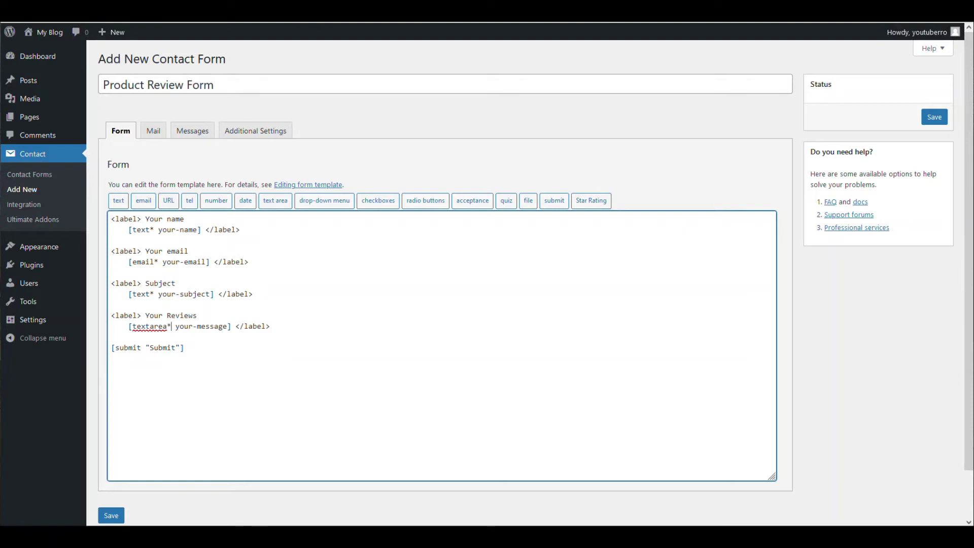
# Step: Change the Subject label to "Add Your Ratings" and remove its your-subject text tag
pyautogui.moveTo(111, 283); pyautogui.dragTo(175, 283)
pyautogui.write('Add Your Ratings')
pyautogui.moveTo(129, 294); pyautogui.dragTo(210, 294)
pyautogui.press('BackSpace')
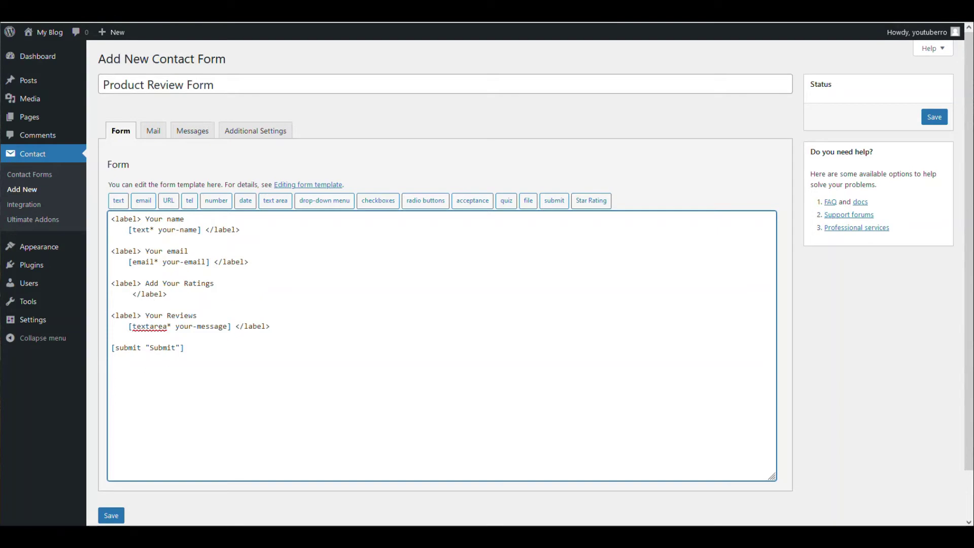
# Step: Insert a Star Rating tag named rating with the Star 1 icon under "Add Your Ratings", and save the form
pyautogui.click(601, 203)
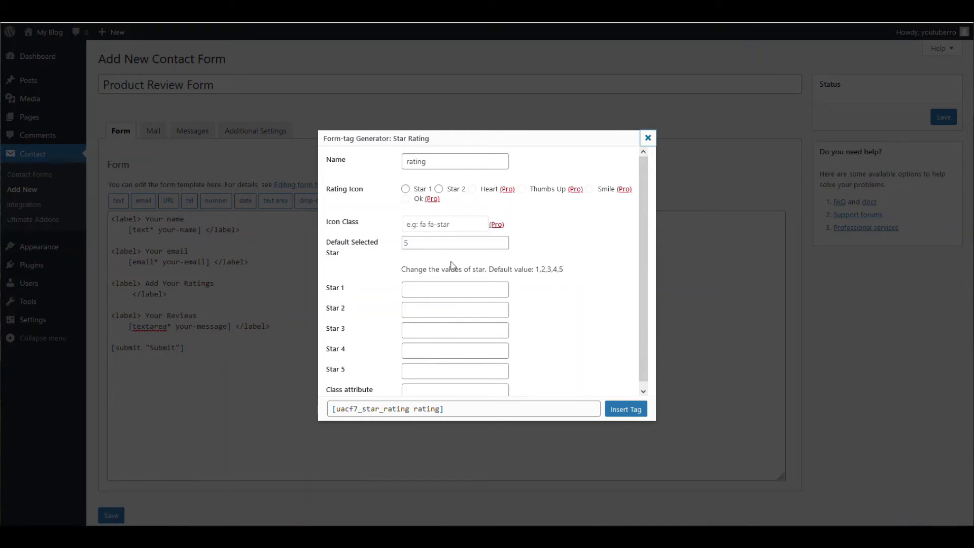
pyautogui.scroll(-1, 454, 256)
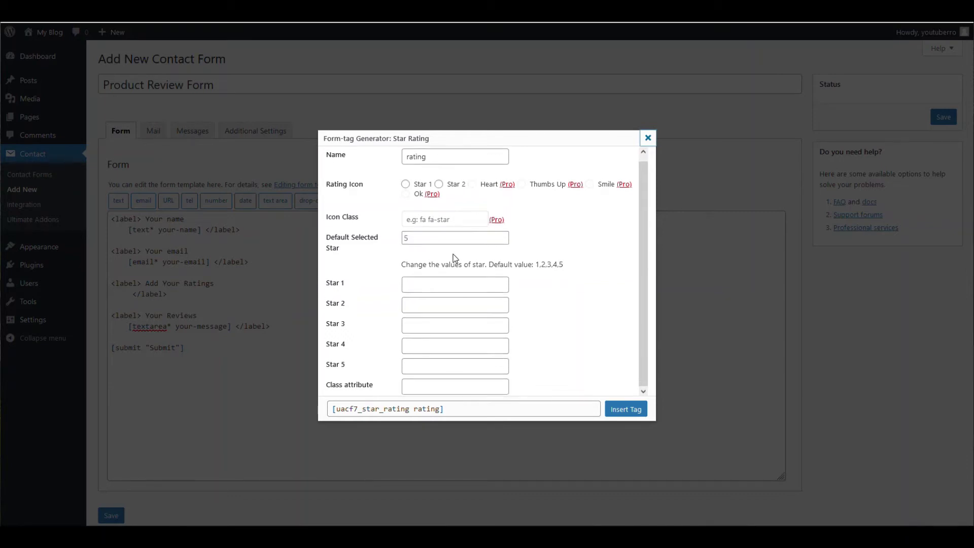
pyautogui.click(416, 185)
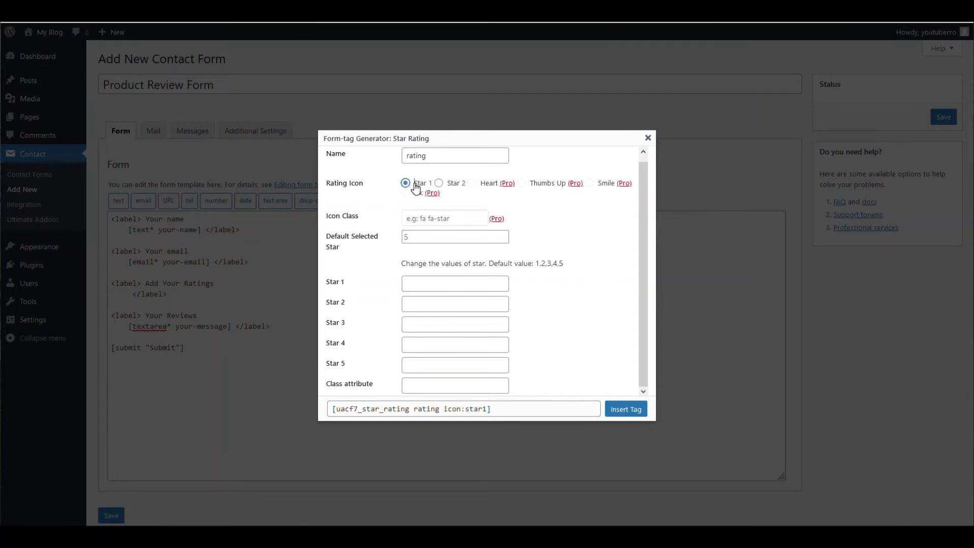
pyautogui.click(619, 410)
pyautogui.click(935, 116)
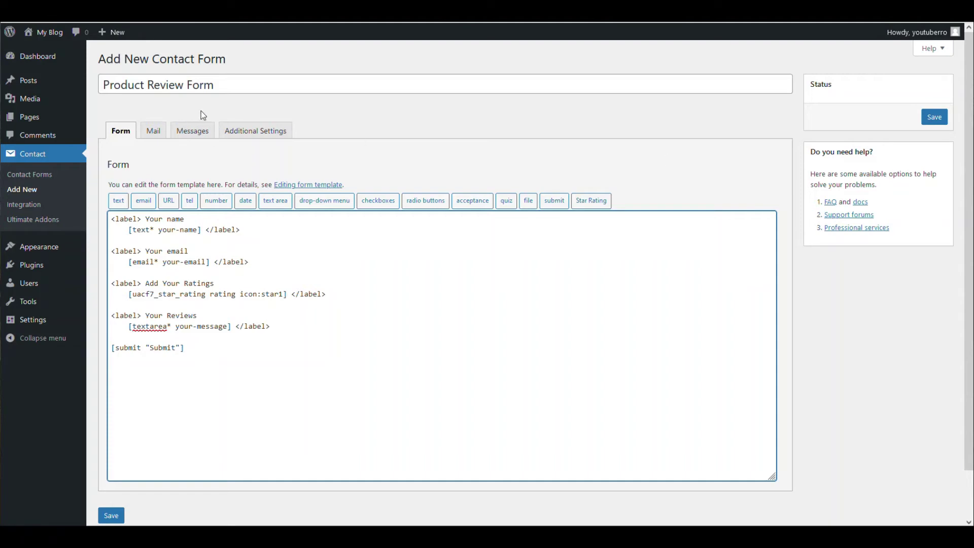
pyautogui.click(931, 119)
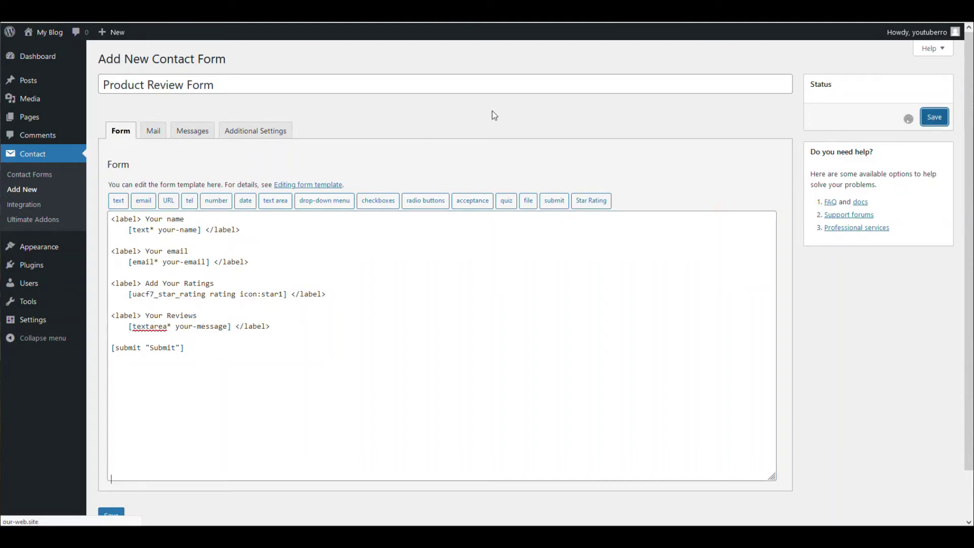
# Step: Remove the separator and the "This e-mail was sent from a contact form" footer from the form's mail message body
pyautogui.click(154, 199)
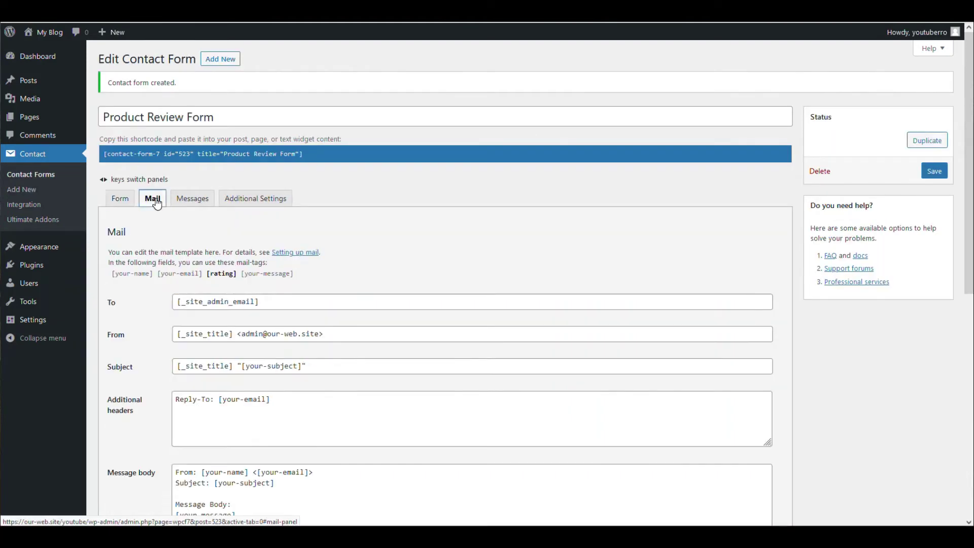
pyautogui.scroll(-1, 157, 201)
pyautogui.scroll(-2, 171, 157)
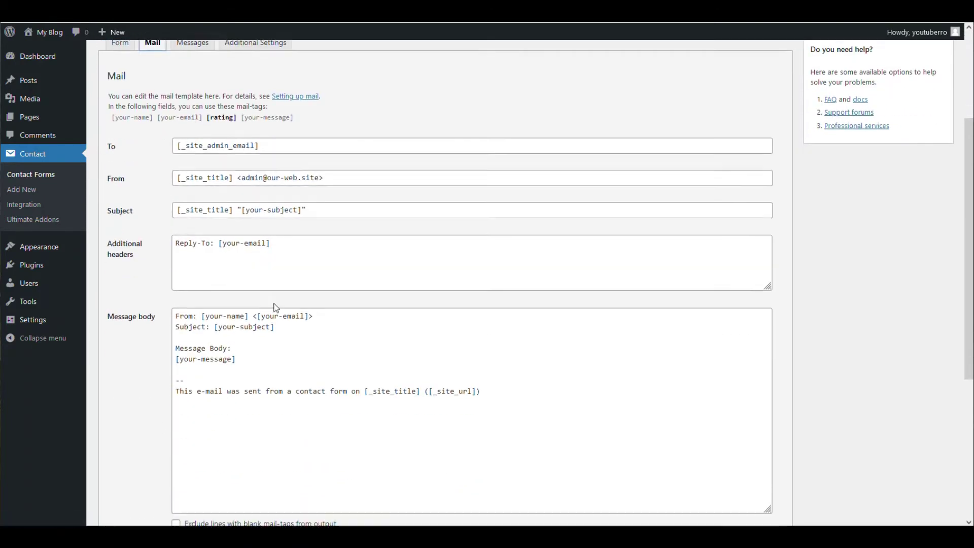
pyautogui.doubleClick(181, 372)
pyautogui.hotkey('ctrl', 'shift', 'End')
pyautogui.press('BackSpace')
# Step: Replace the Subject line in the mail message body with "Client Rating: [rating]"
pyautogui.moveTo(242, 114); pyautogui.dragTo(203, 114)
pyautogui.hotkey('ctrl', 'c')
pyautogui.moveTo(202, 319); pyautogui.dragTo(129, 324)
pyautogui.write('Client Rating')
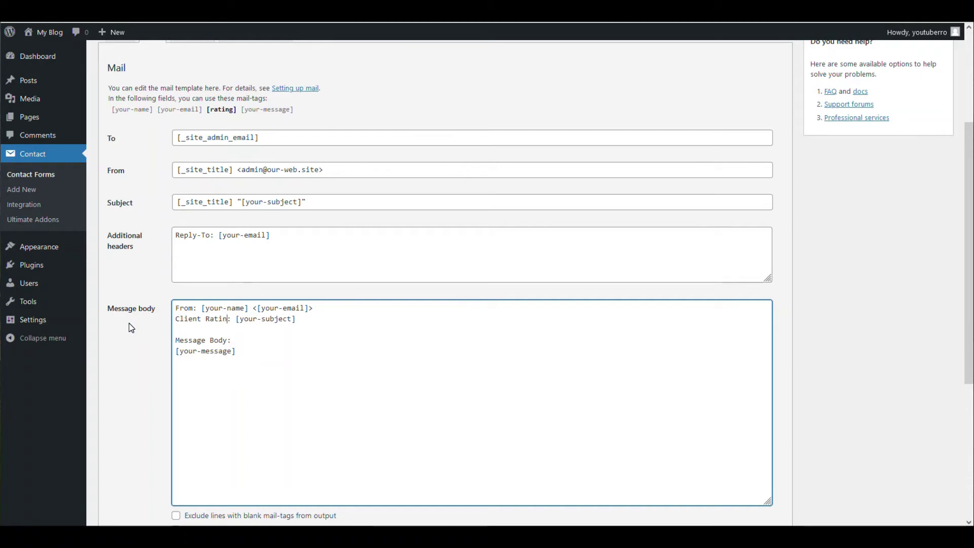
pyautogui.moveTo(240, 319); pyautogui.dragTo(300, 319)
pyautogui.hotkey('ctrl', 'v')
# Step: Change the "Message Body" heading in the mail template to "Testimonial" and save the contact form
pyautogui.moveTo(227, 340); pyautogui.dragTo(176, 340)
pyautogui.write('Test')
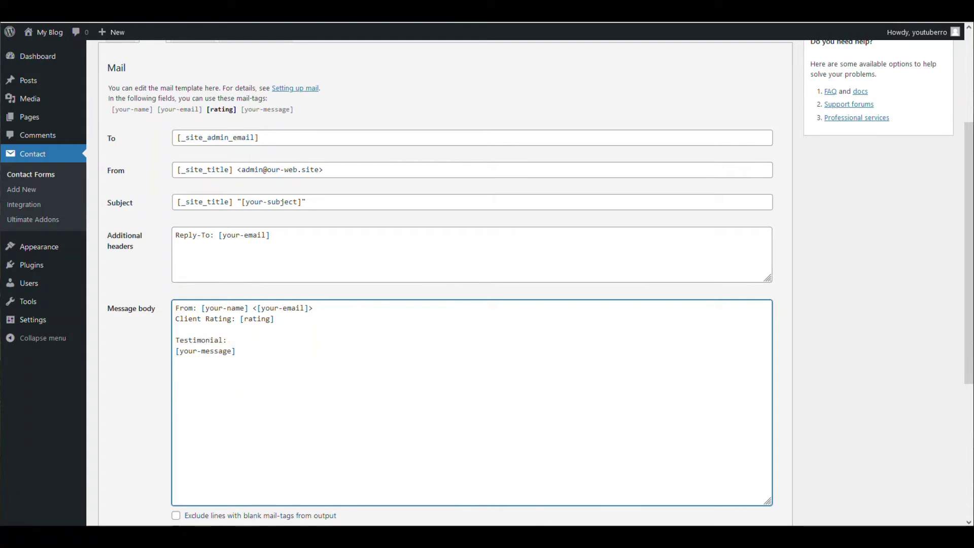
pyautogui.scroll(2, 517, 242)
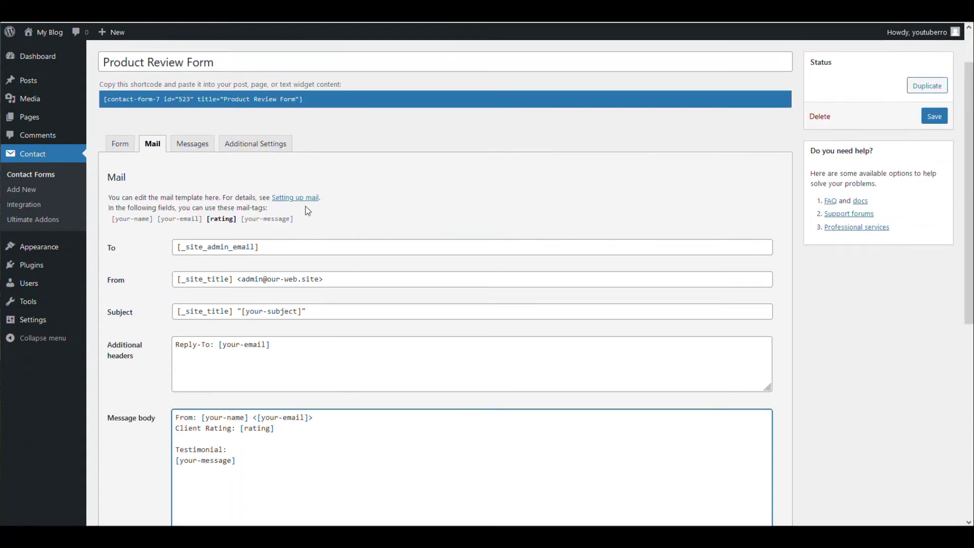
pyautogui.click(935, 116)
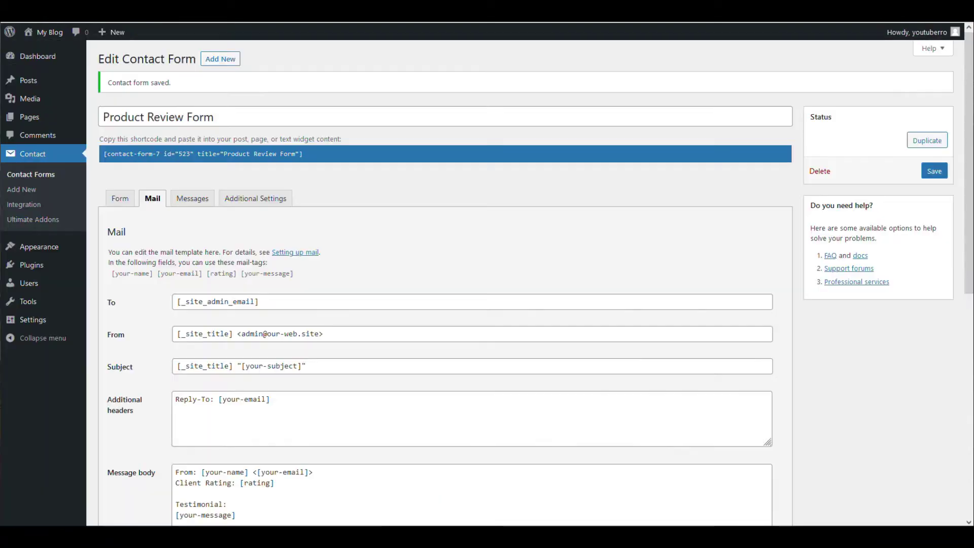
# Step: Set the Demo Form page's contact form block to Product Review Form, update the page, and view it
pyautogui.click(297, 153)
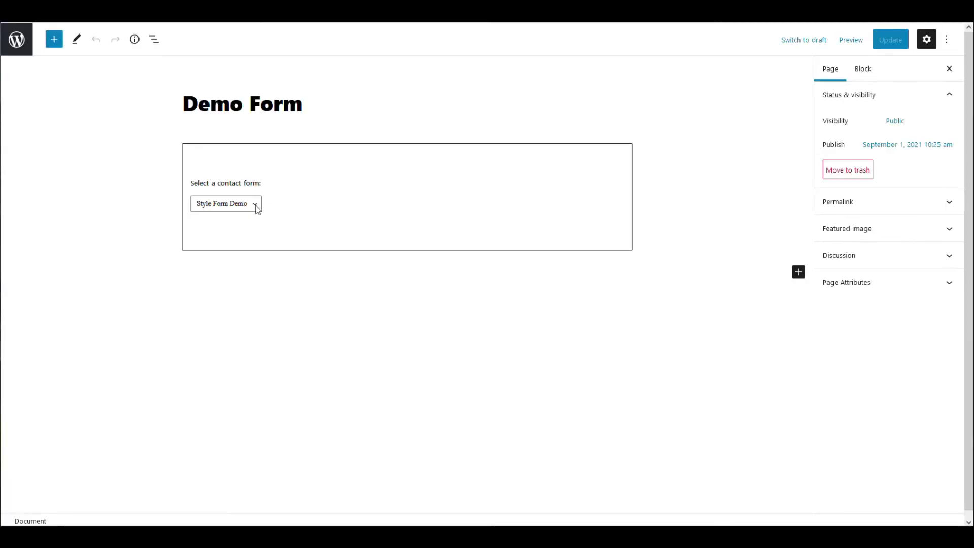
pyautogui.click(256, 207)
pyautogui.click(243, 245)
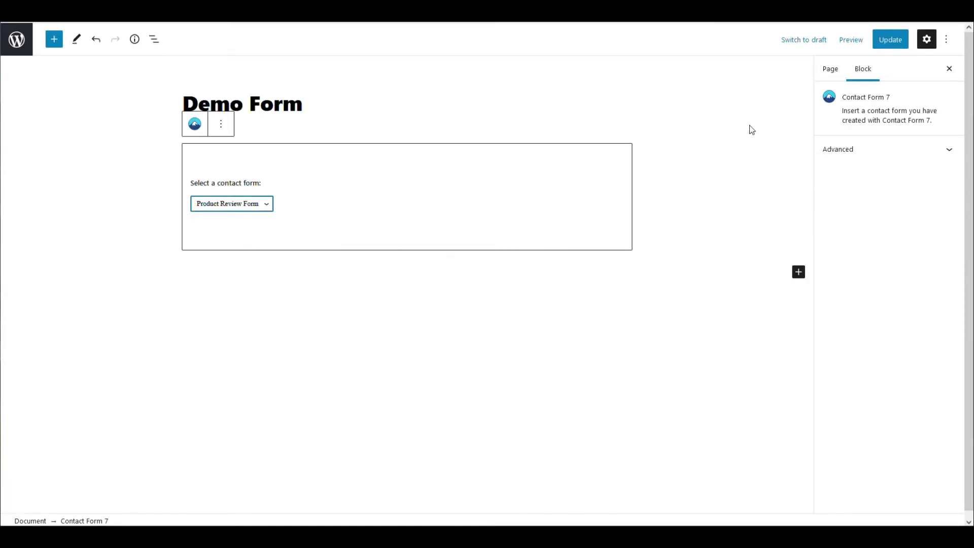
pyautogui.click(889, 41)
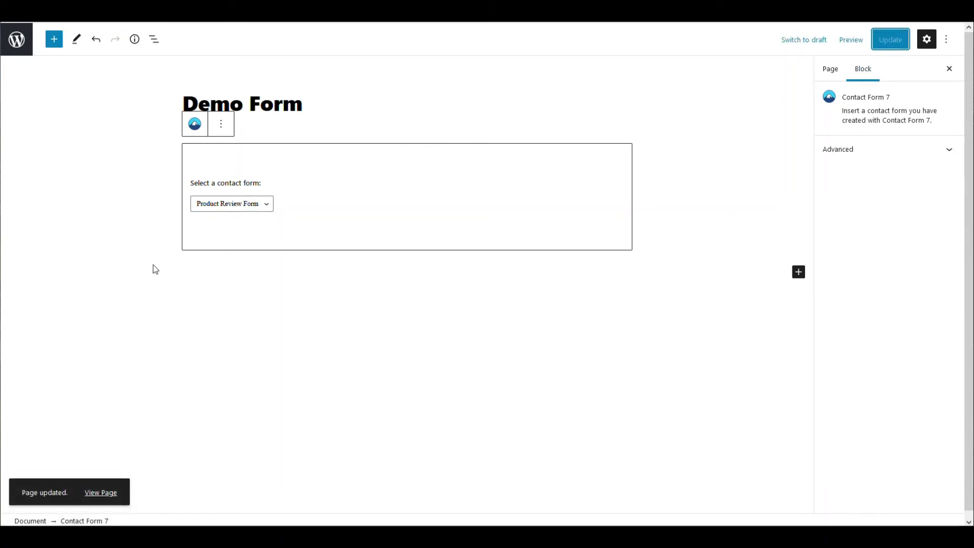
pyautogui.click(99, 492)
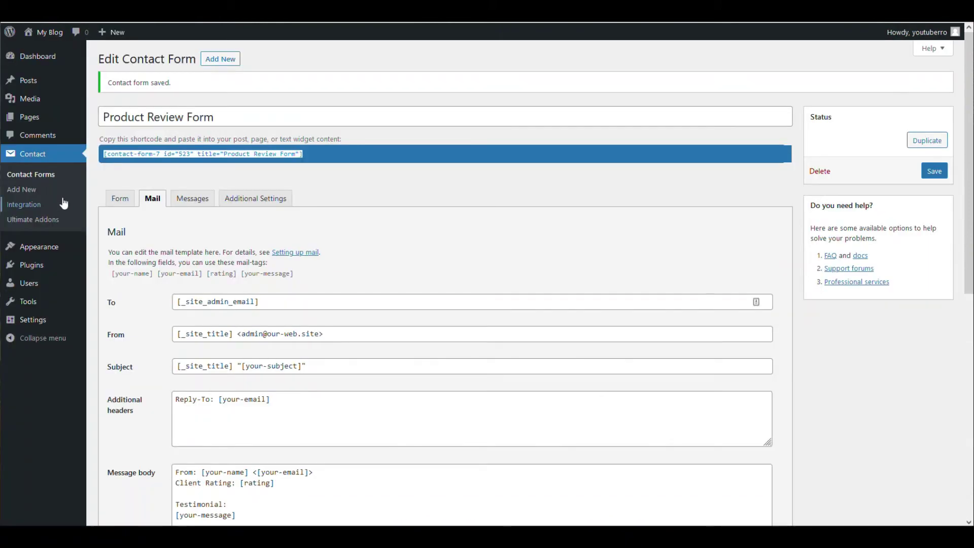
# Step: Activate the Astra theme for the site
pyautogui.moveTo(38, 256)
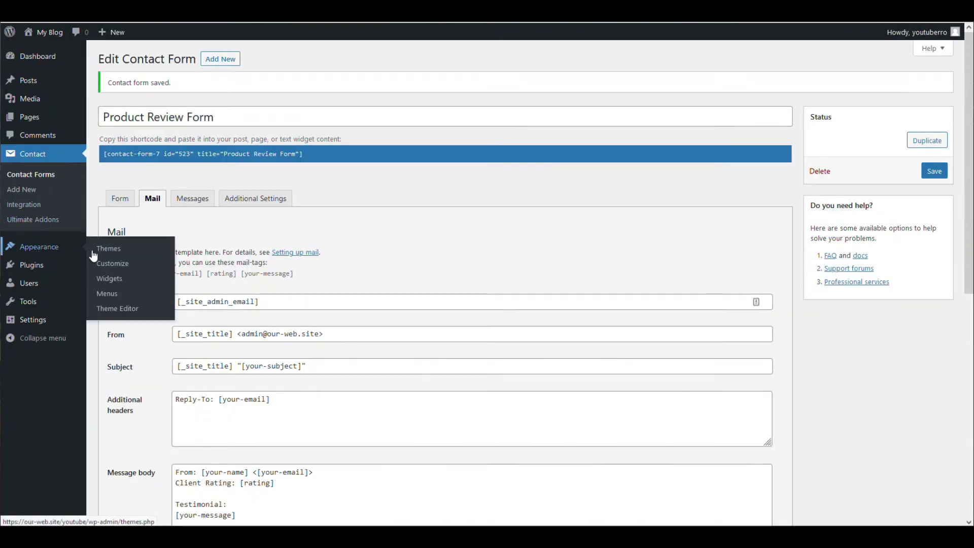
pyautogui.click(95, 250)
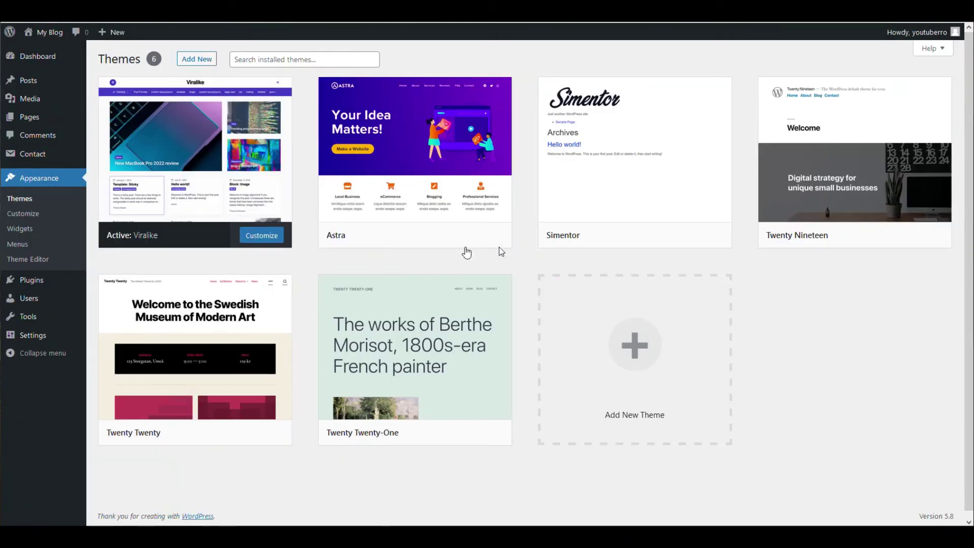
pyautogui.click(430, 240)
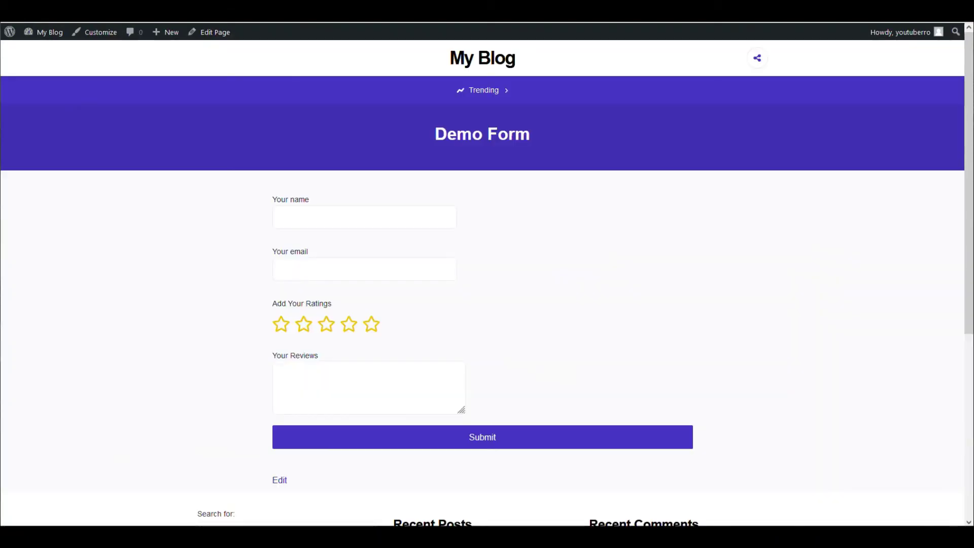
pyautogui.press('F5')
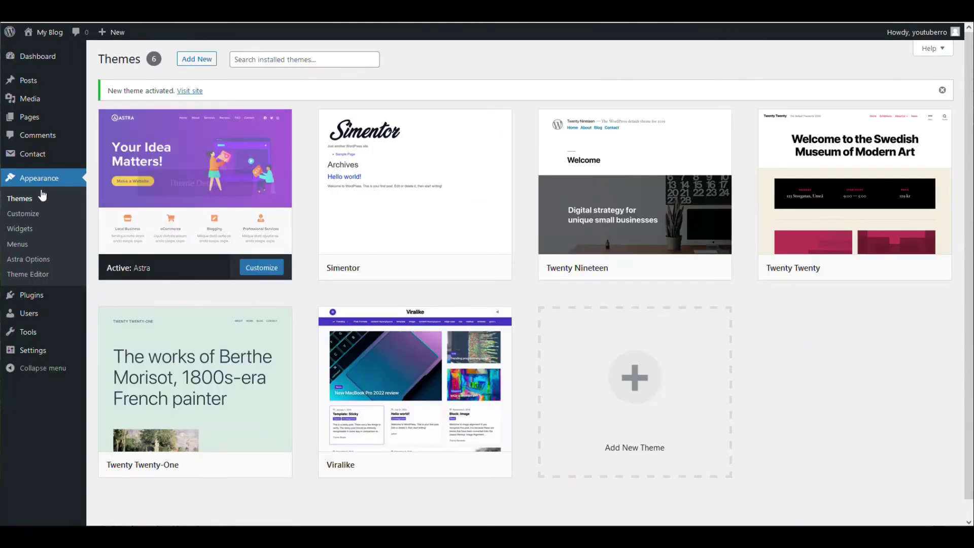
# Step: Open the Style Form Demo contact form and return to the contact forms list
pyautogui.click(66, 157)
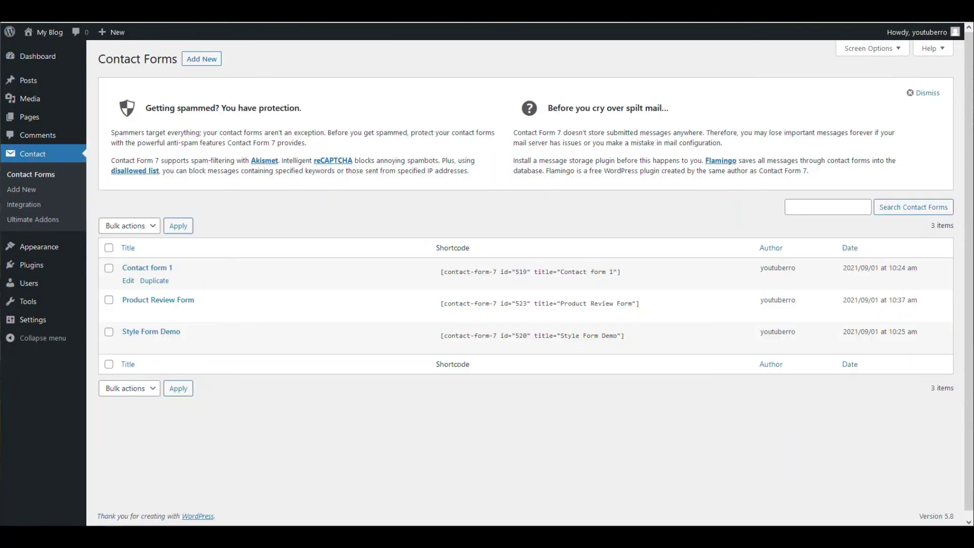
pyautogui.click(128, 346)
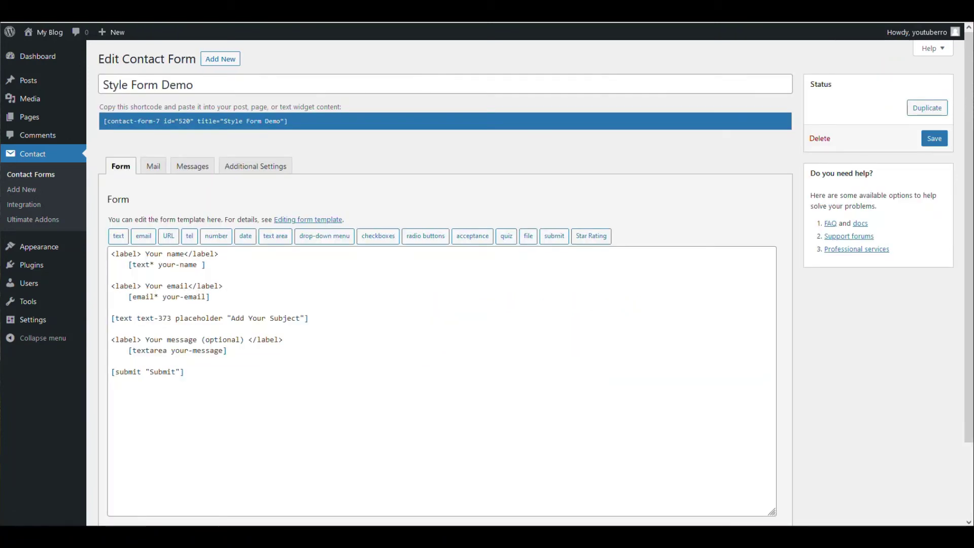
pyautogui.click(37, 177)
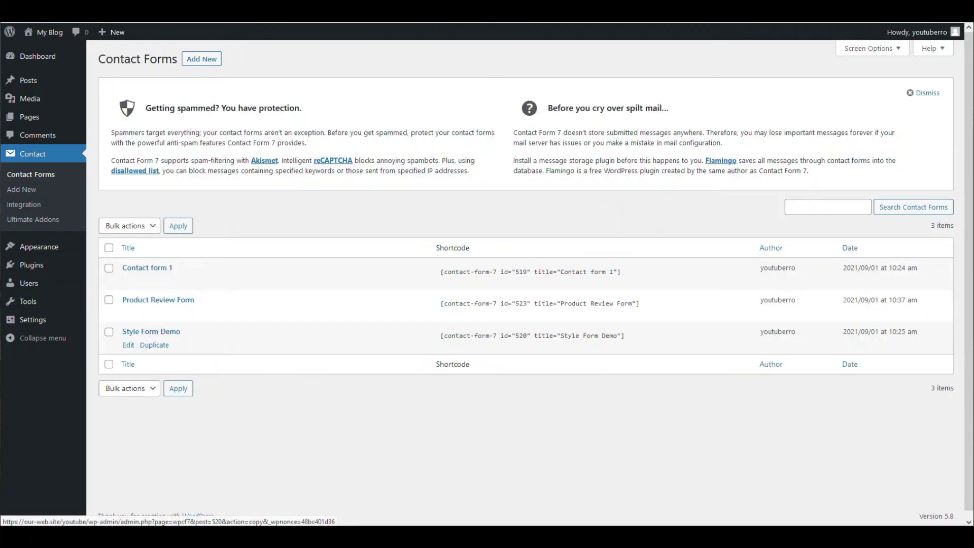
# Step: Set the rating field's icon to star2 in the Product Review Form, save it, and view the Demo Form page
pyautogui.click(128, 314)
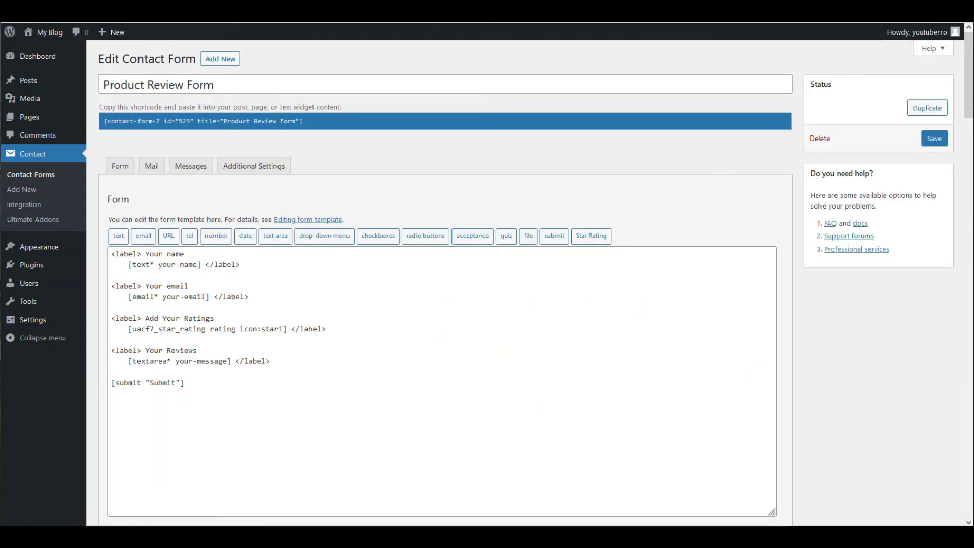
pyautogui.click(281, 329)
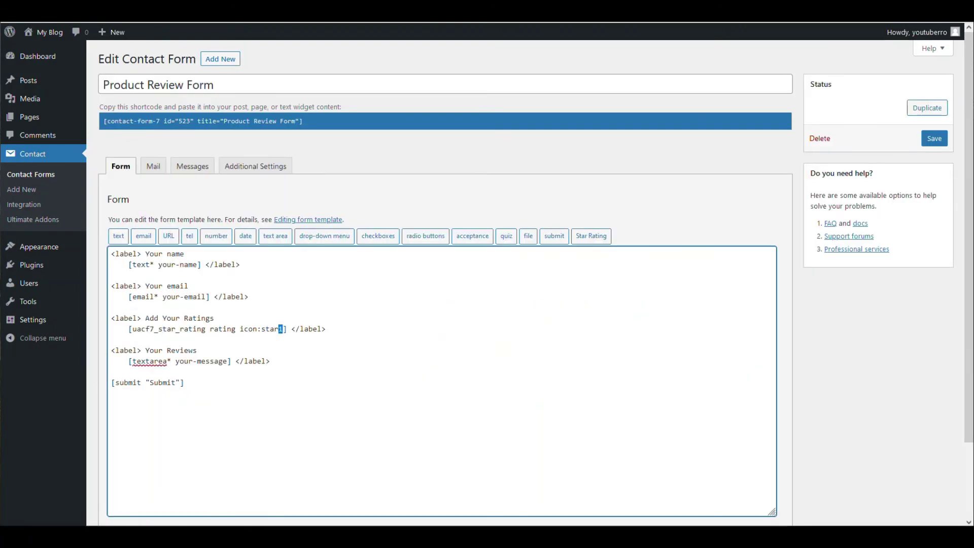
pyautogui.write('2')
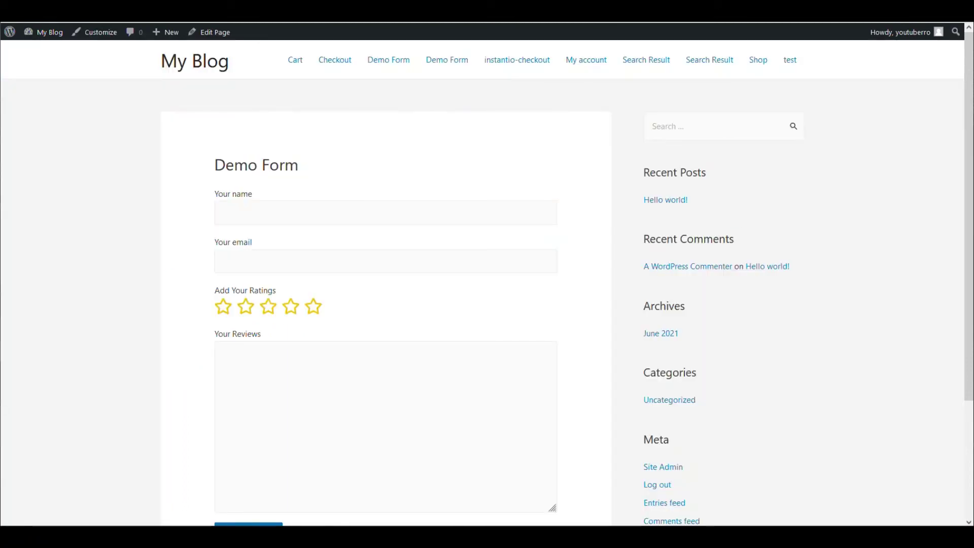
pyautogui.click(291, 308)
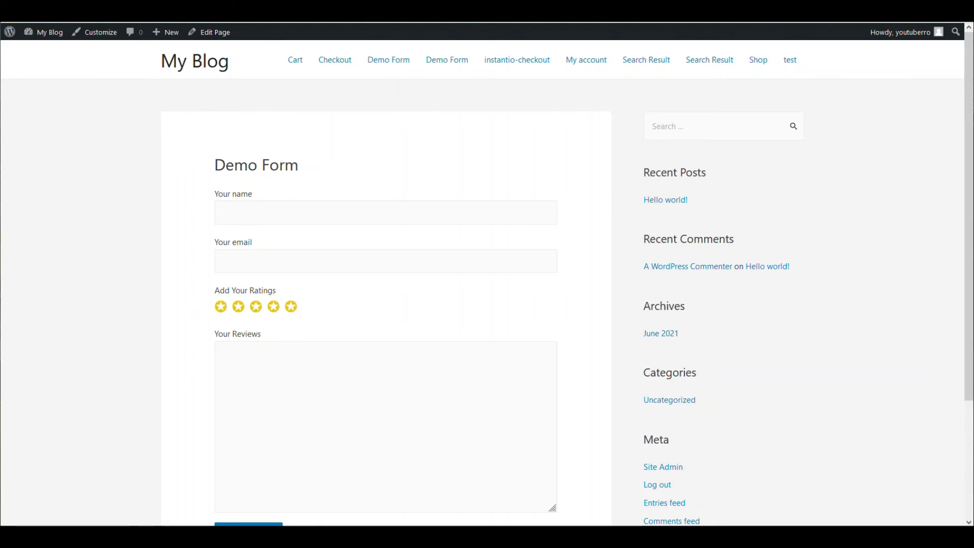
# Step: Fill in the reviewer's name and email on the Demo Form from the saved entries and give a four-star rating
pyautogui.click(264, 212)
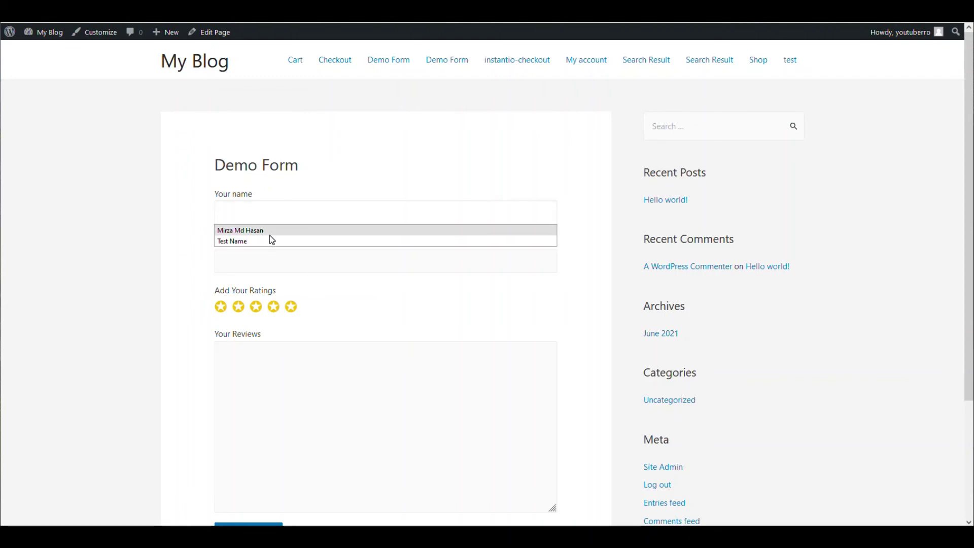
pyautogui.click(264, 244)
pyautogui.click(275, 260)
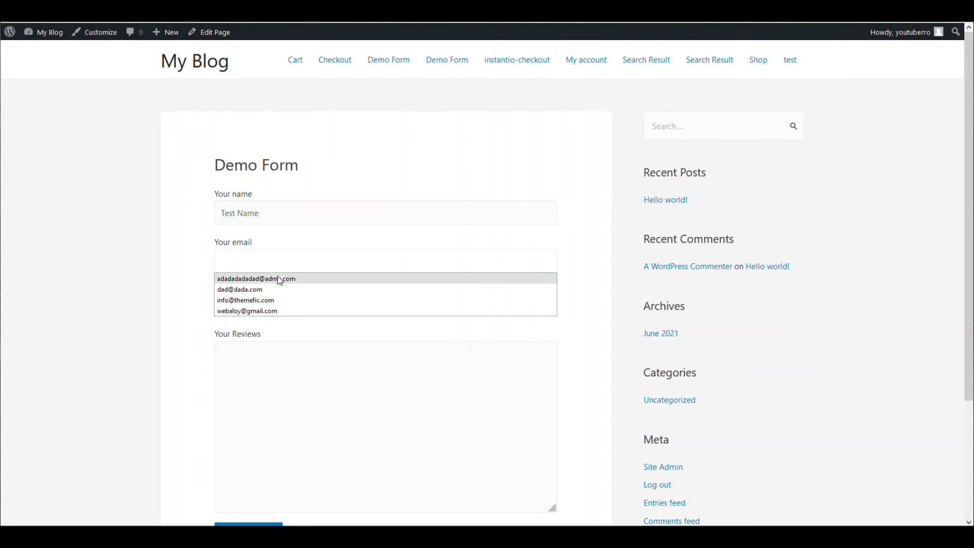
pyautogui.click(280, 311)
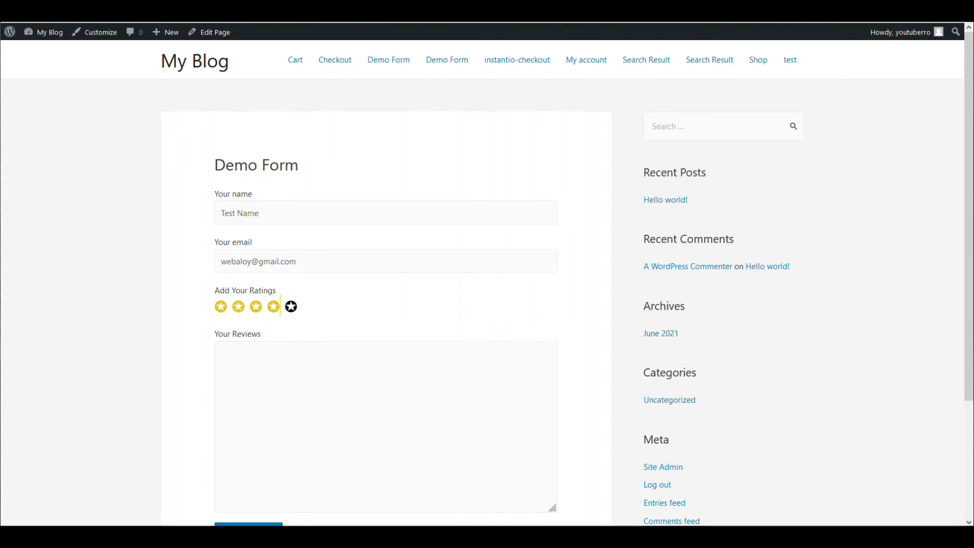
# Step: Enter "This is a review" as the review text and submit the form
pyautogui.press('BackSpace')
pyautogui.press('BackSpace')
pyautogui.write('This is a du')
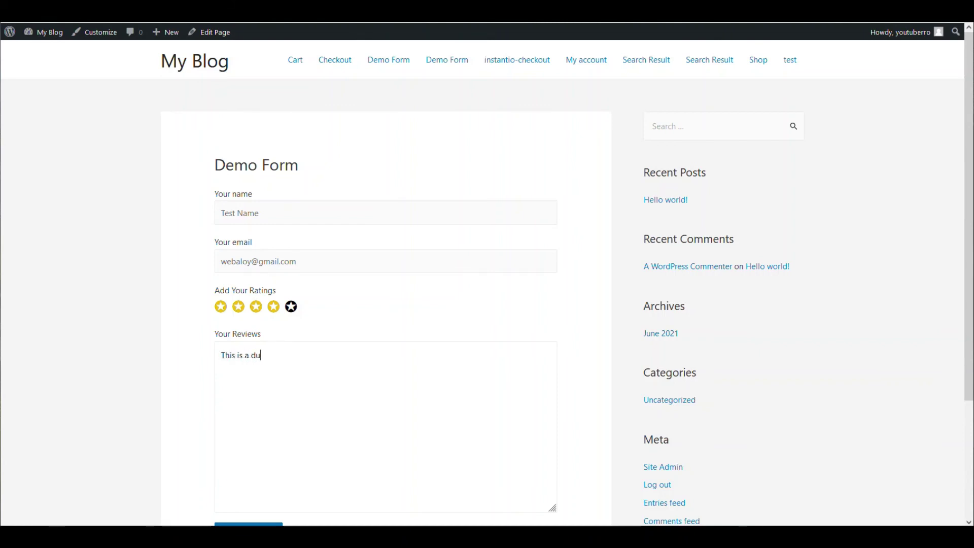
pyautogui.write('mmy review')
pyautogui.scroll(-3, 99, 349)
pyautogui.click(240, 429)
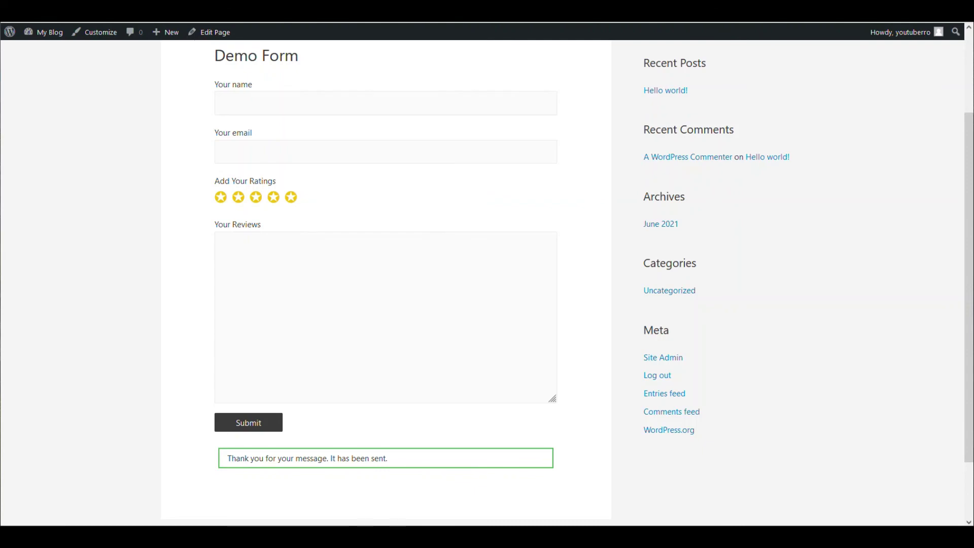
# Step: Switch to Gmail and check the client rating and testimonial in the received review email
pyautogui.hotkey('ctrl', 'shift', 'Tab')
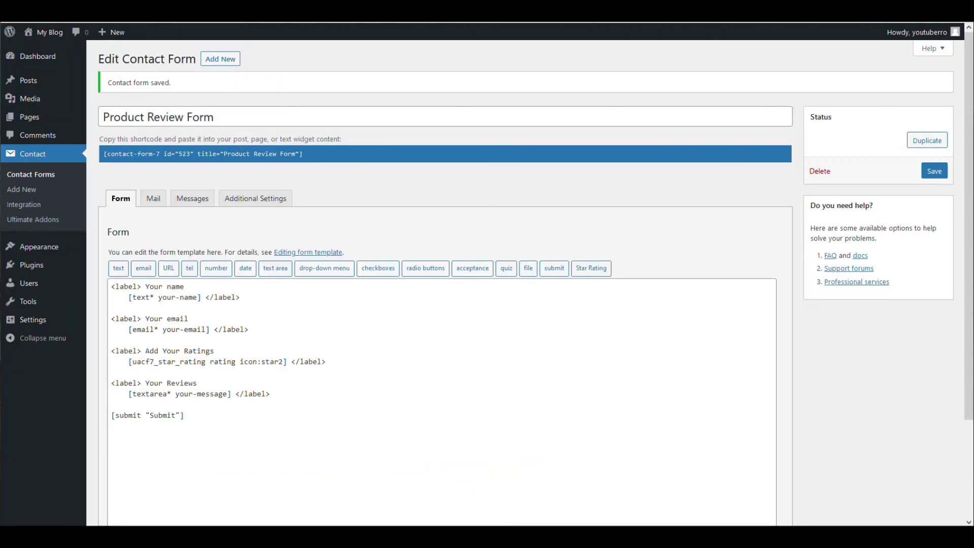
pyautogui.hotkey('ctrl', 'Tab')
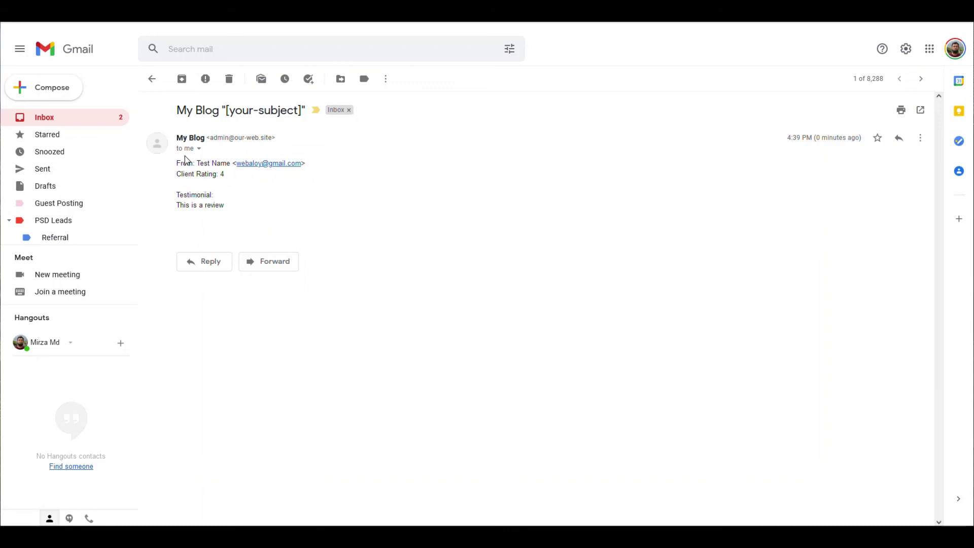
pyautogui.moveTo(184, 174); pyautogui.dragTo(233, 177)
pyautogui.click(355, 206)
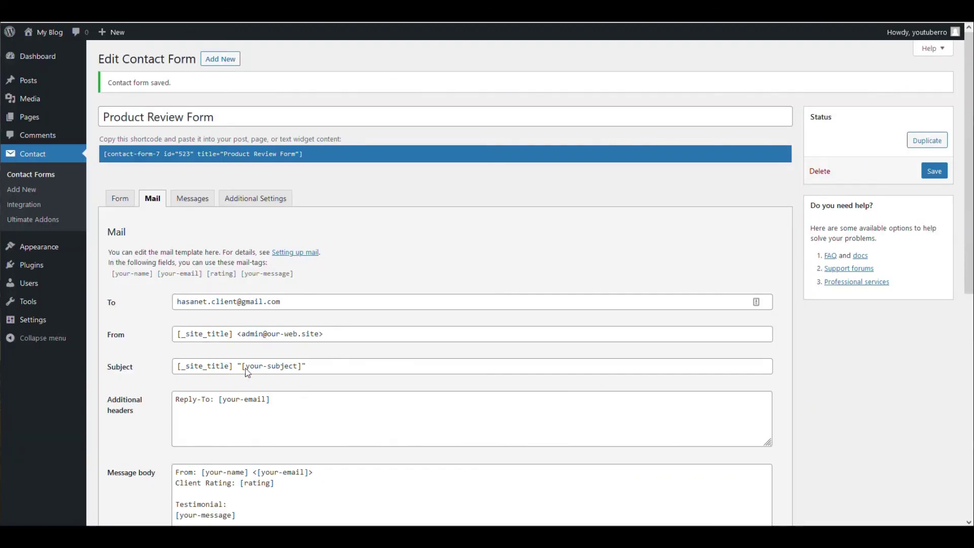
# Step: Return to the Product Review Form's mail template and select the entire subject text
pyautogui.click(277, 366)
pyautogui.moveTo(306, 367); pyautogui.dragTo(186, 168)
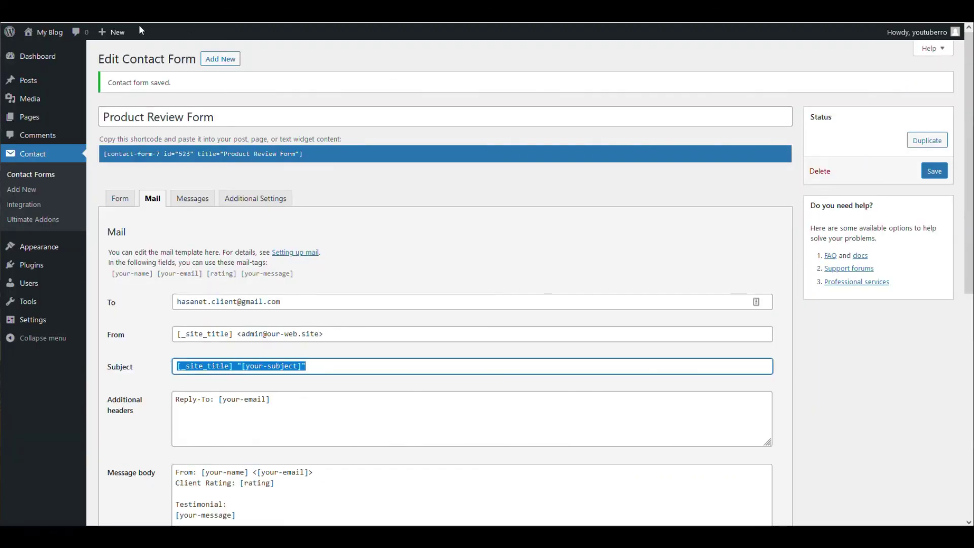